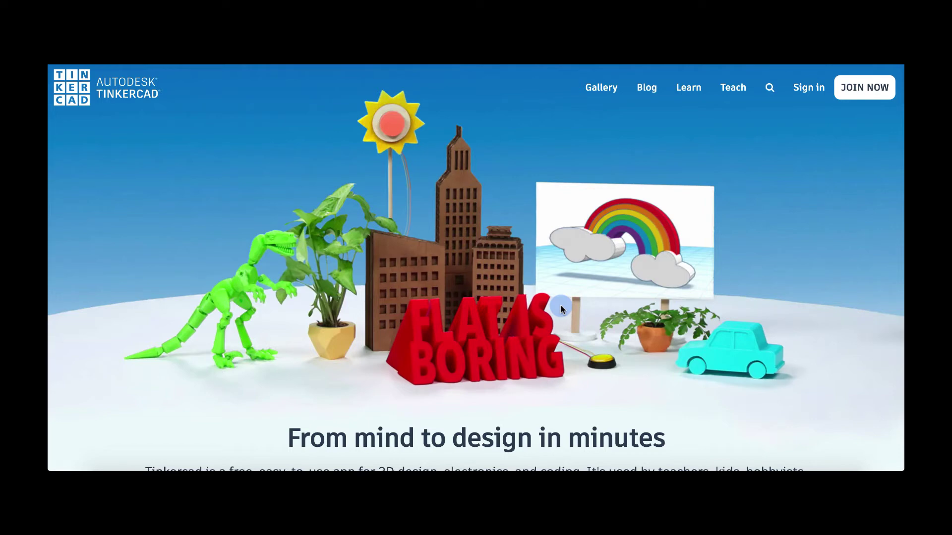
# Sign in as a student and join the 'Intro to Arduino: Beta' class with the pasted class code and your nickname.
pyautogui.click(813, 88)
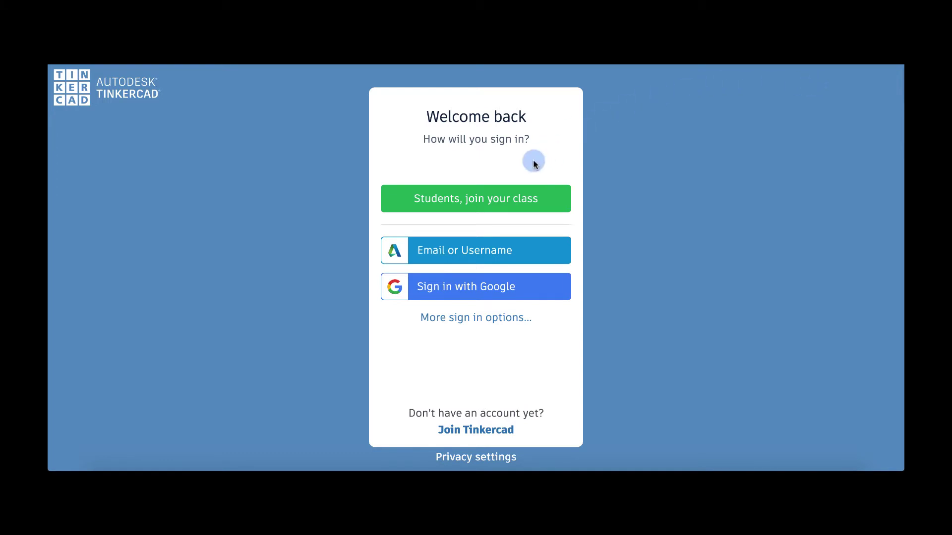
pyautogui.click(489, 200)
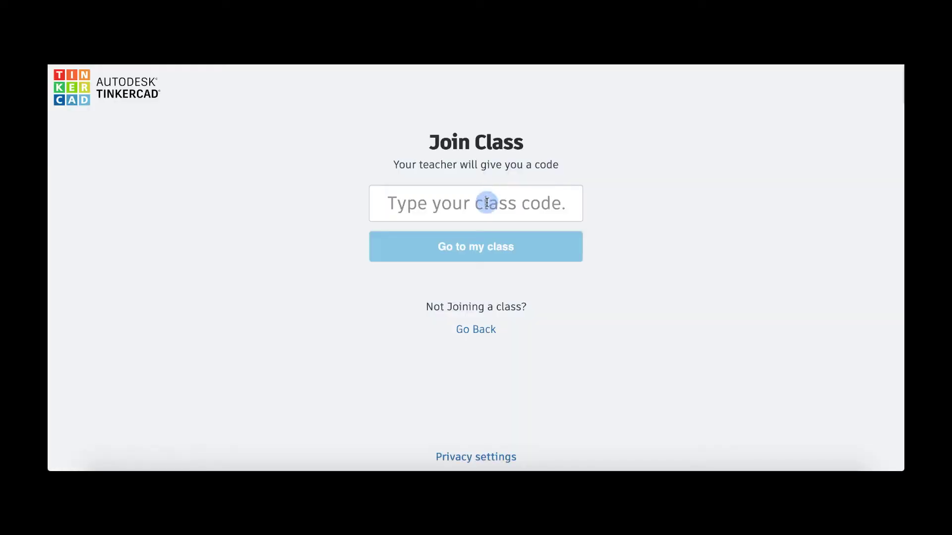
pyautogui.click(486, 202)
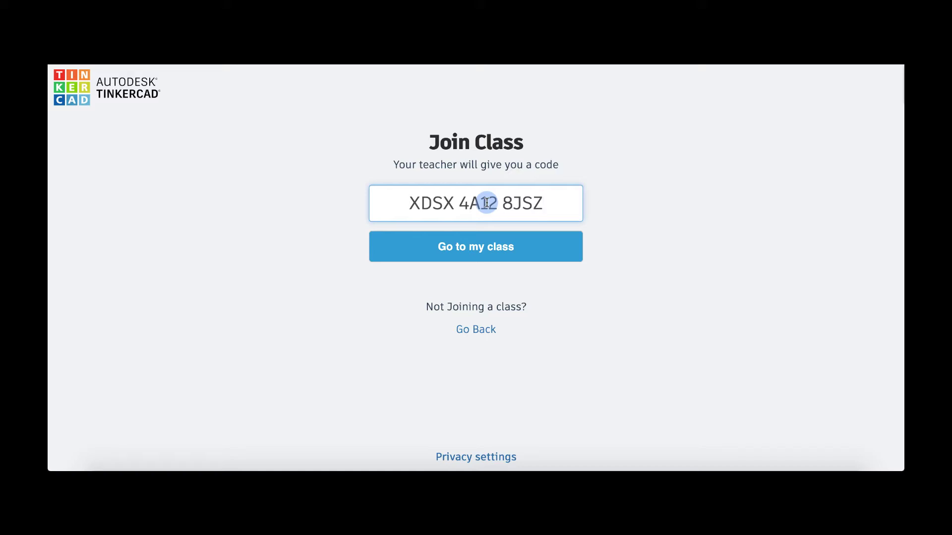
pyautogui.click(484, 247)
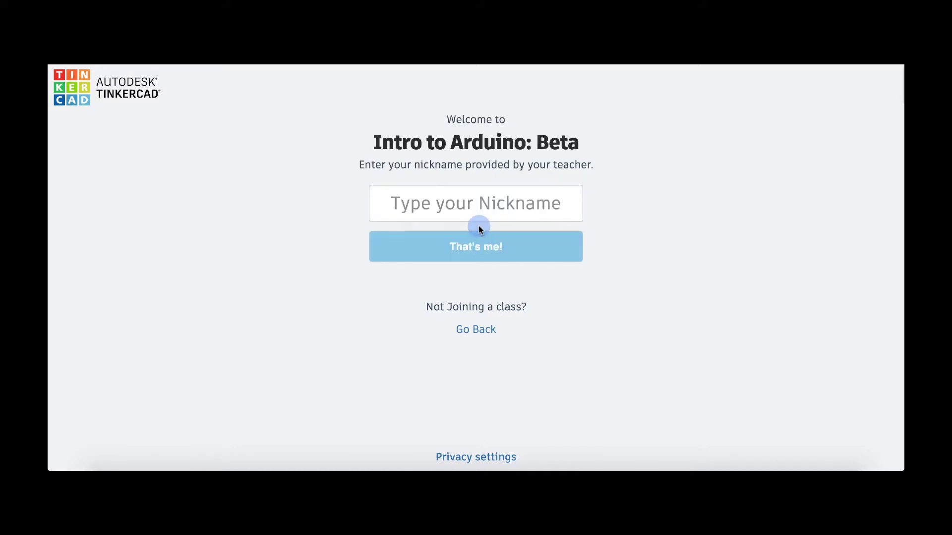
pyautogui.click(478, 209)
pyautogui.write('karelthedog')
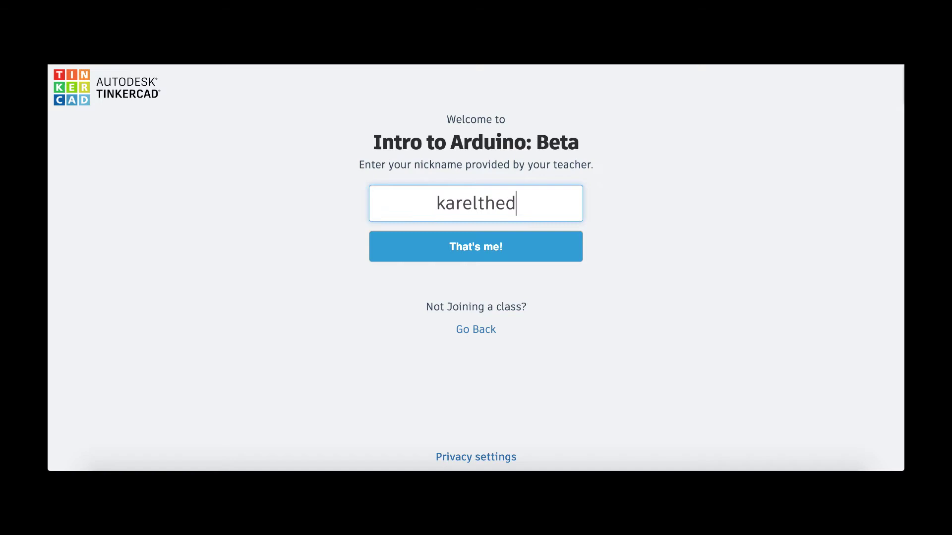
pyautogui.click(477, 248)
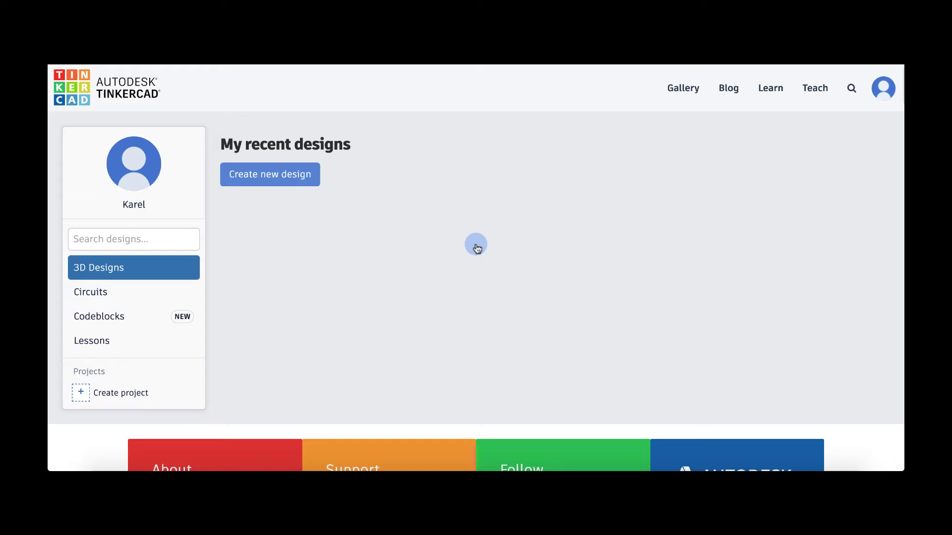
# Create a new circuit from the Circuits section and scroll the Basic components down to Arduino Uno R3.
pyautogui.click(82, 295)
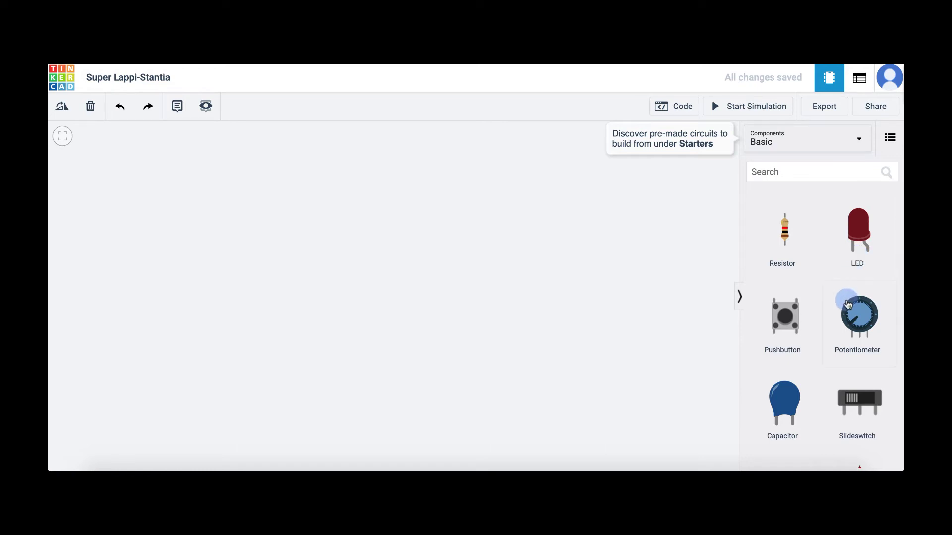
pyautogui.scroll(-8, 846, 300)
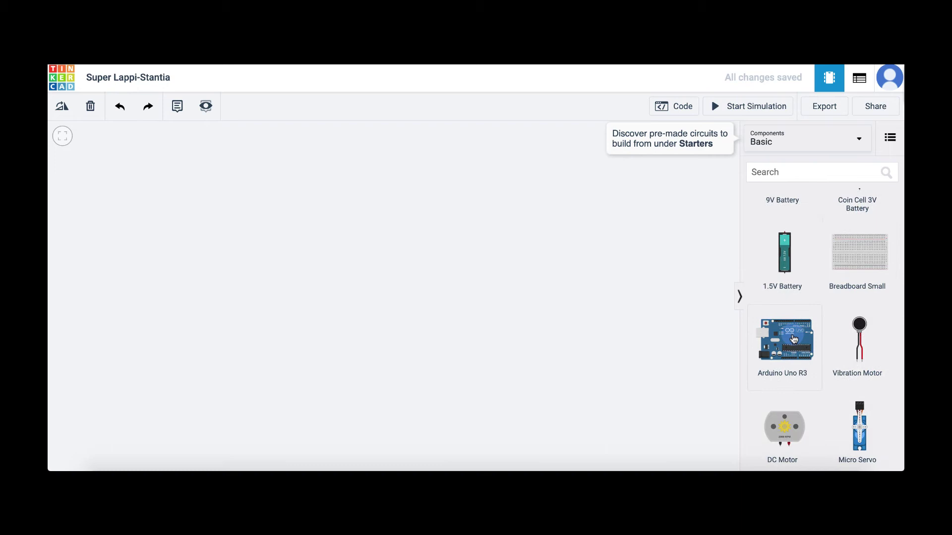
# Place an Arduino Uno R3 on the canvas, rotate it twice, then undo both rotations.
pyautogui.click(345, 280)
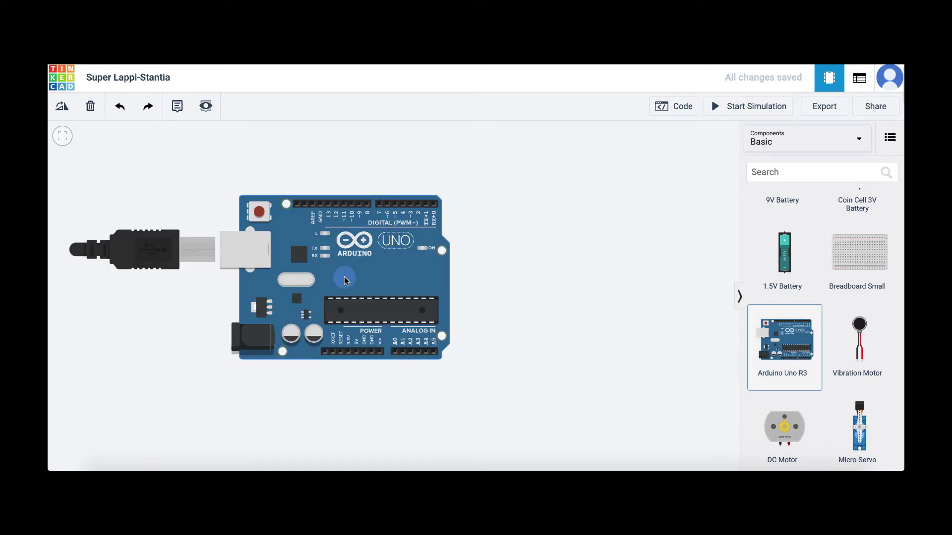
pyautogui.click(346, 280)
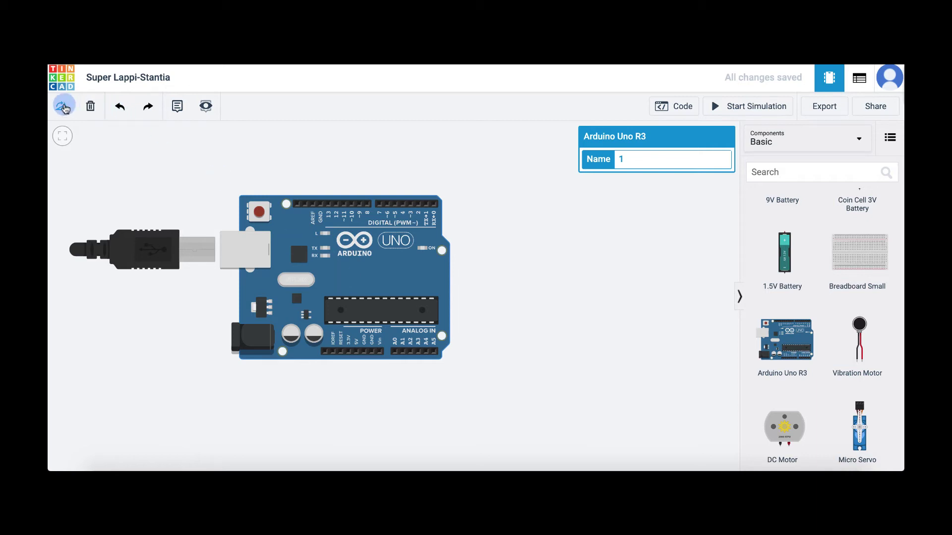
pyautogui.click(64, 106)
pyautogui.click(63, 106)
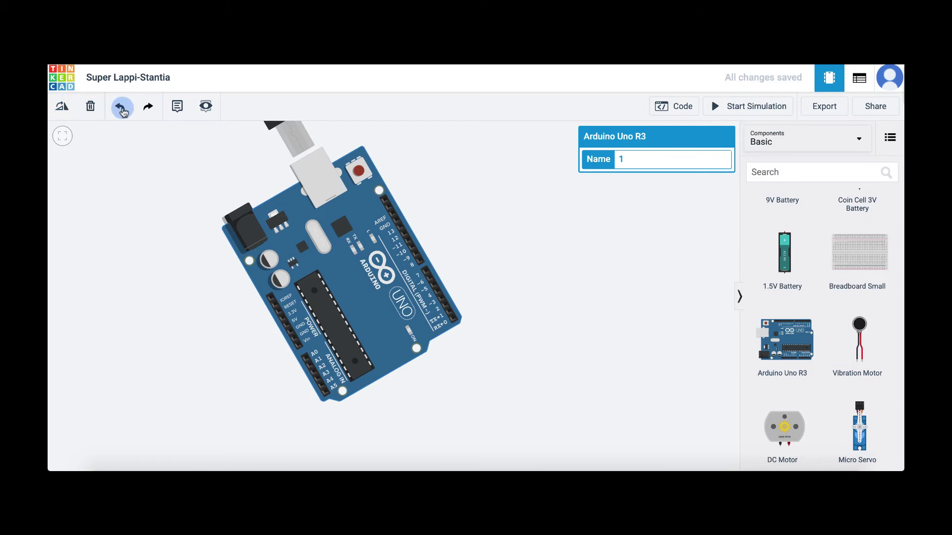
pyautogui.click(122, 108)
pyautogui.click(122, 108)
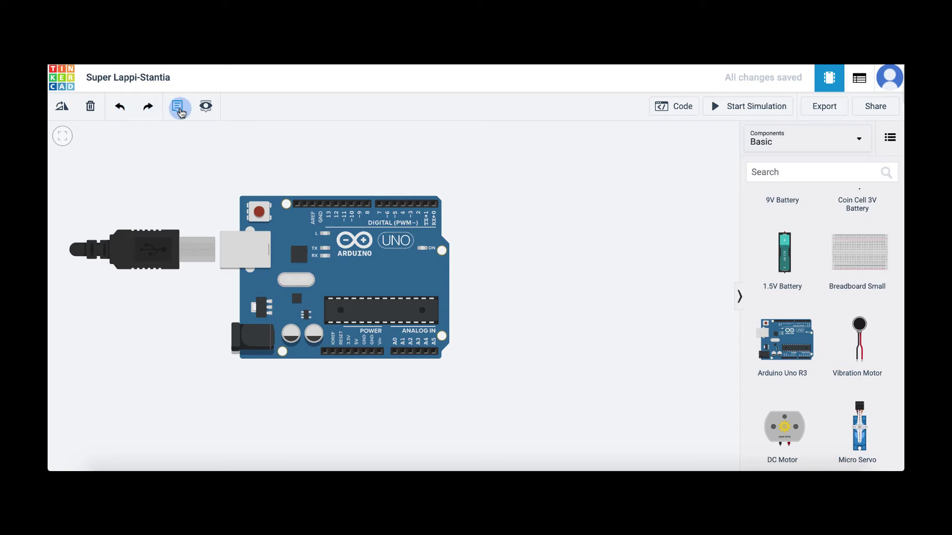
# Add a note reading 'Here's my note!' above the Arduino board.
pyautogui.click(180, 113)
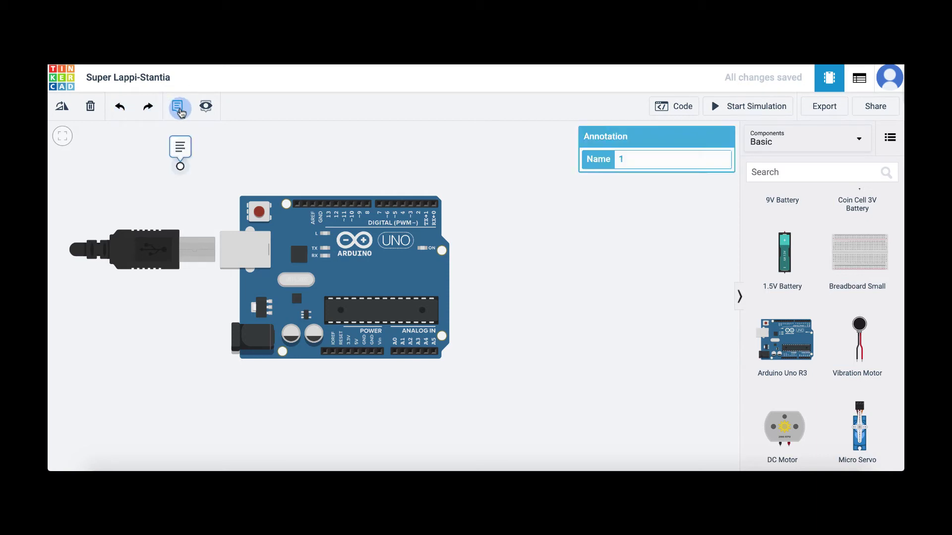
pyautogui.click(180, 175)
pyautogui.click(179, 151)
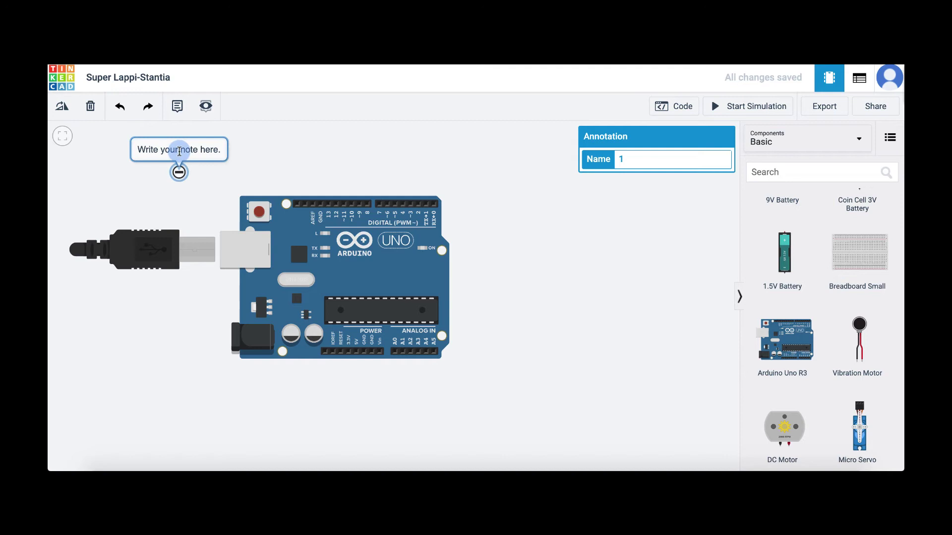
pyautogui.write('Her')
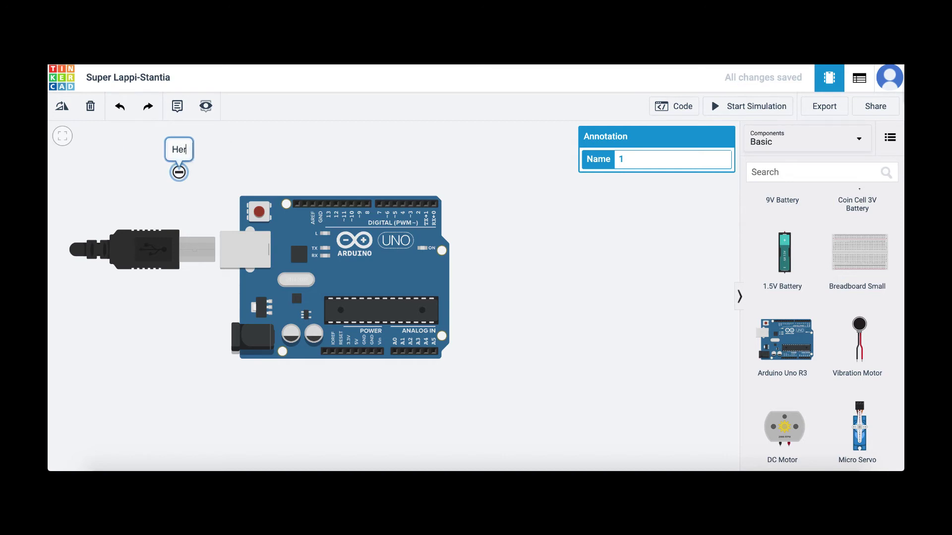
pyautogui.write("e's my note!")
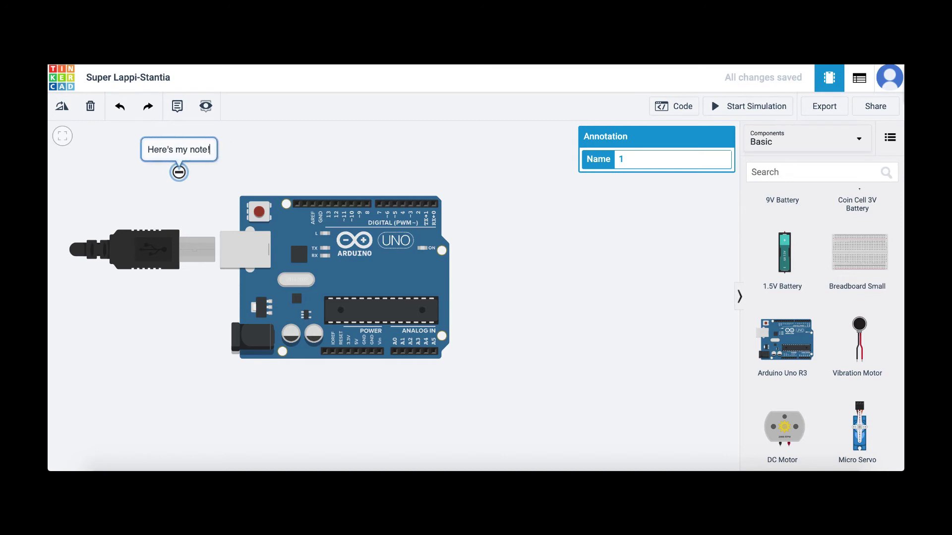
pyautogui.click(280, 145)
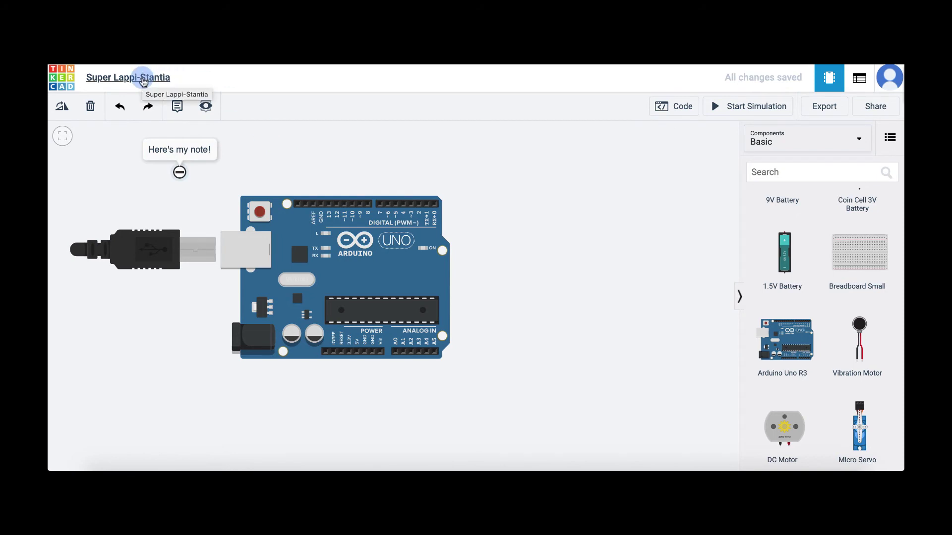
# Rename the circuit to 'Blinking LED'.
pyautogui.click(143, 79)
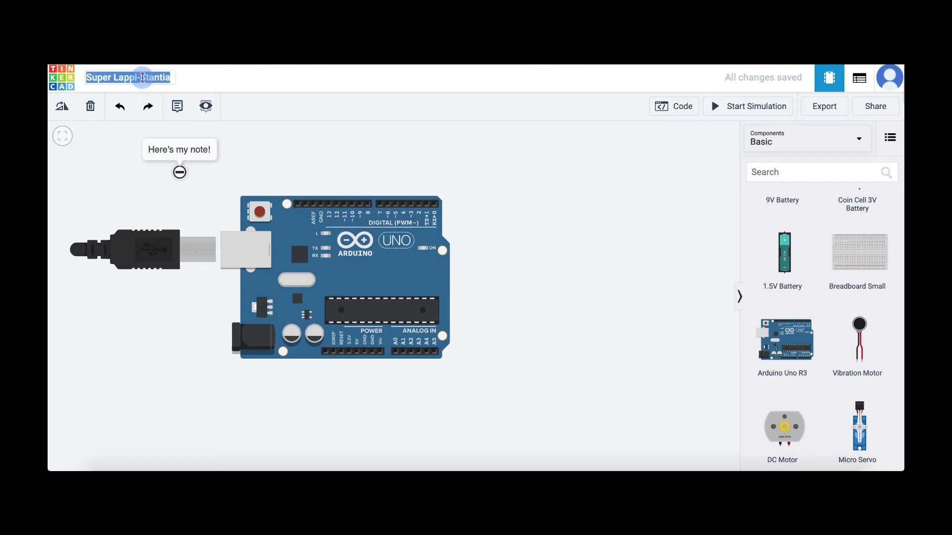
pyautogui.write('Blinking LED')
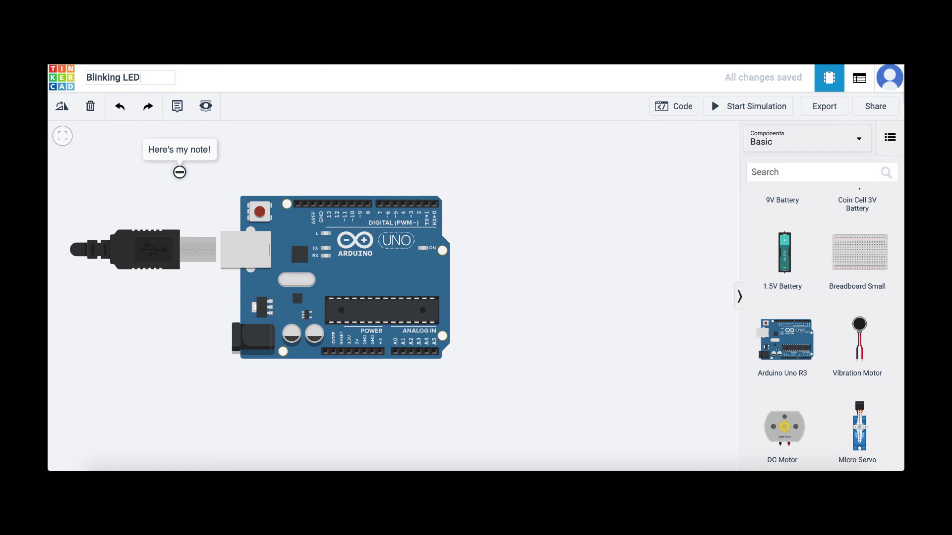
pyautogui.click(283, 132)
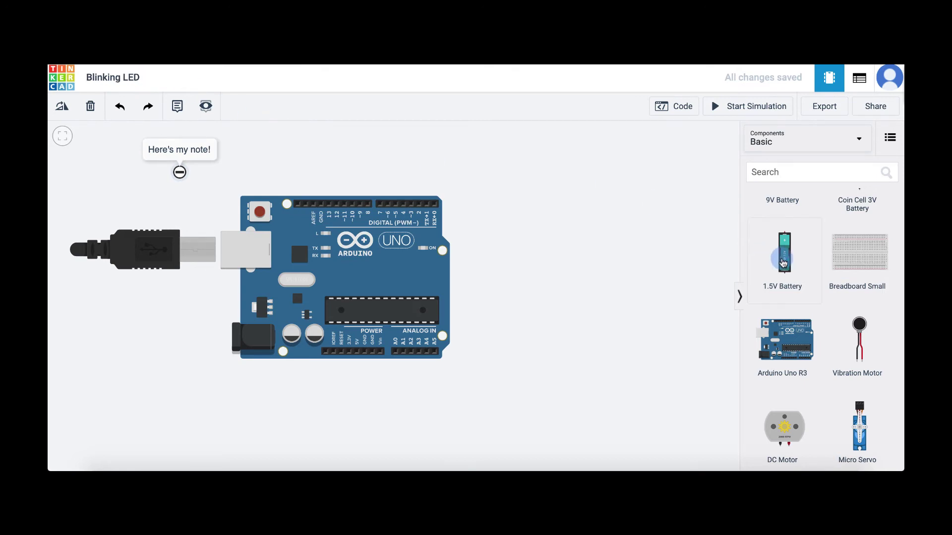
# Add an LED and a resistor, then move the note top-left and the LED beneath it.
pyautogui.scroll(5, 772, 253)
pyautogui.moveTo(860, 228); pyautogui.dragTo(497, 271)
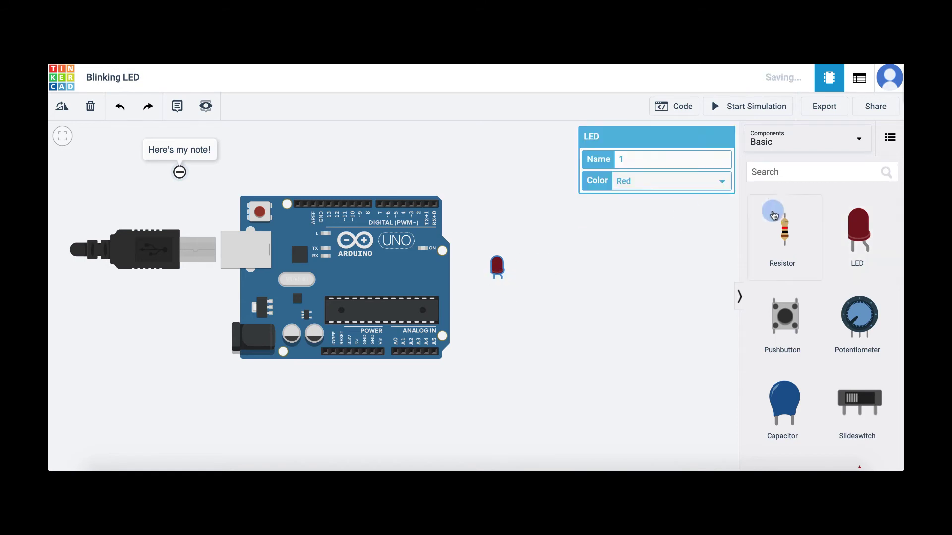
pyautogui.moveTo(786, 227)
pyautogui.mouseDown()
pyautogui.moveTo(335, 317)
pyautogui.moveTo(91, 282)
pyautogui.moveTo(70, 301)
pyautogui.mouseUp()
pyautogui.click(179, 172)
pyautogui.moveTo(179, 172)
pyautogui.mouseDown()
pyautogui.moveTo(100, 147)
pyautogui.moveTo(114, 146)
pyautogui.mouseUp()
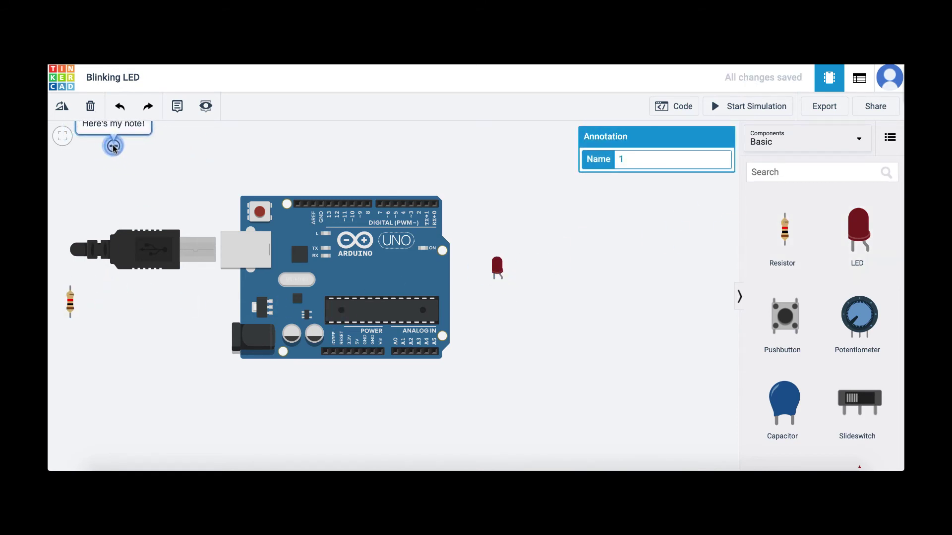
pyautogui.click(498, 269)
pyautogui.moveTo(497, 271); pyautogui.dragTo(175, 173)
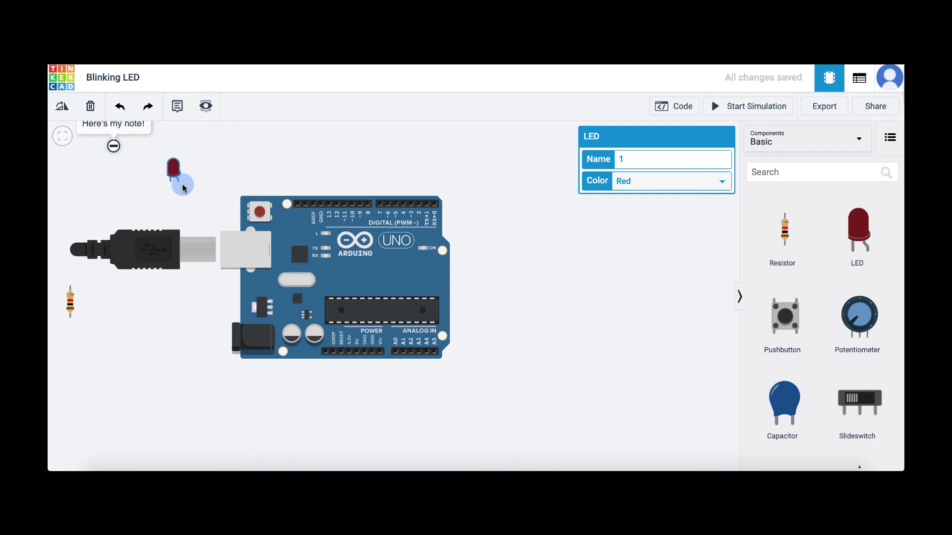
# Wire the LED's leg to an Arduino digital pin and colour the wire yellow.
pyautogui.click(184, 187)
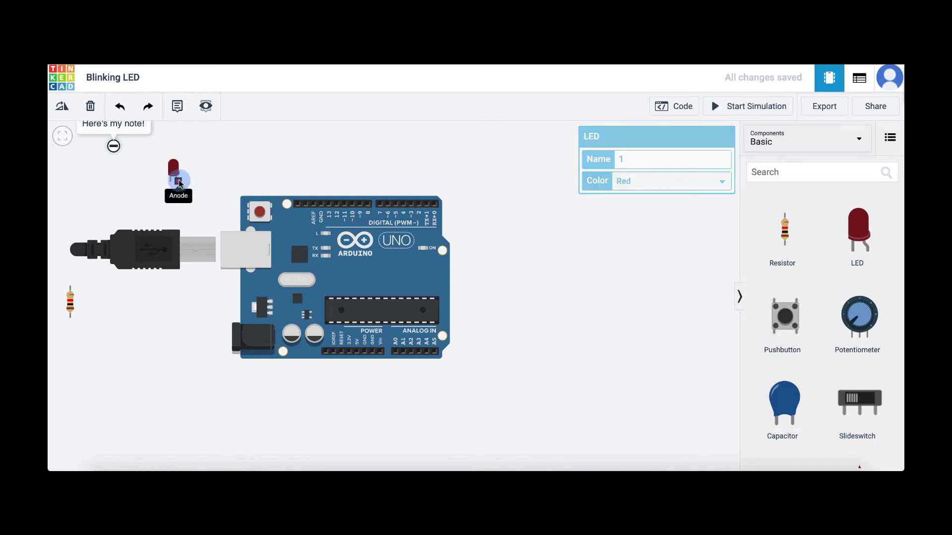
pyautogui.click(397, 205)
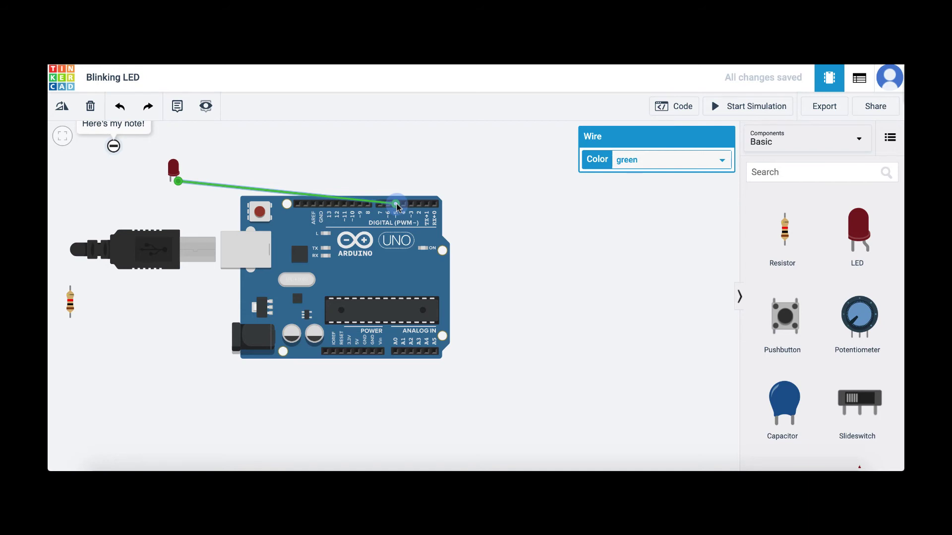
pyautogui.click(666, 160)
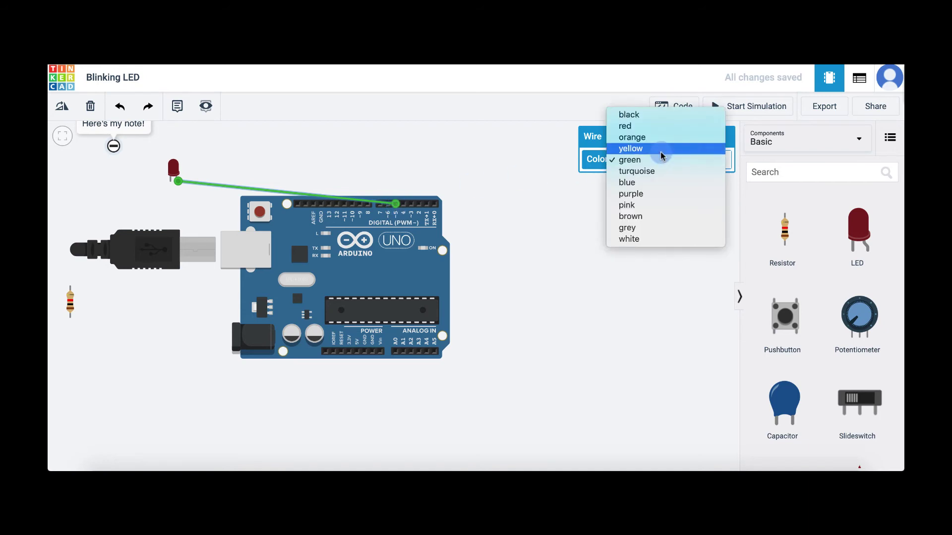
pyautogui.click(660, 151)
pyautogui.click(594, 236)
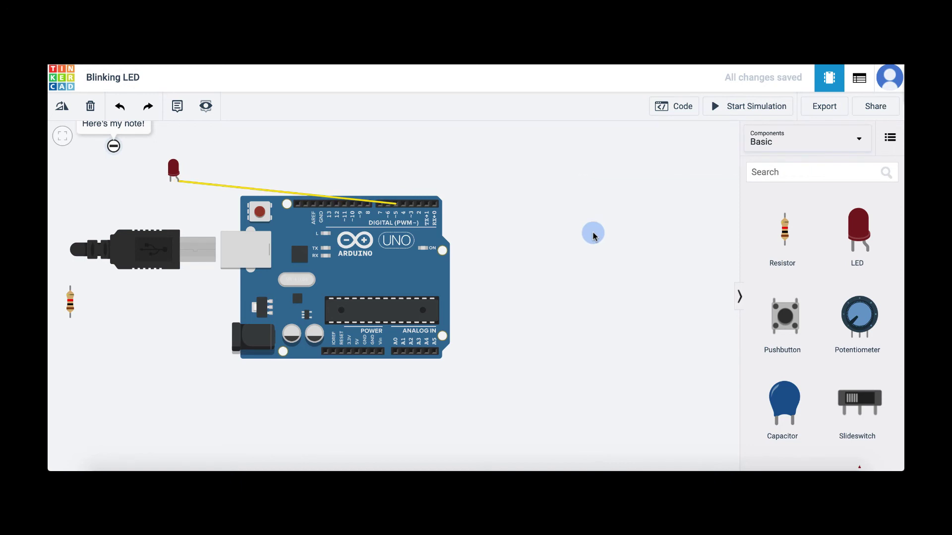
# Wire the LED's other leg to the resistor, and the resistor's lower terminal to GND in black.
pyautogui.moveTo(171, 182); pyautogui.dragTo(70, 288)
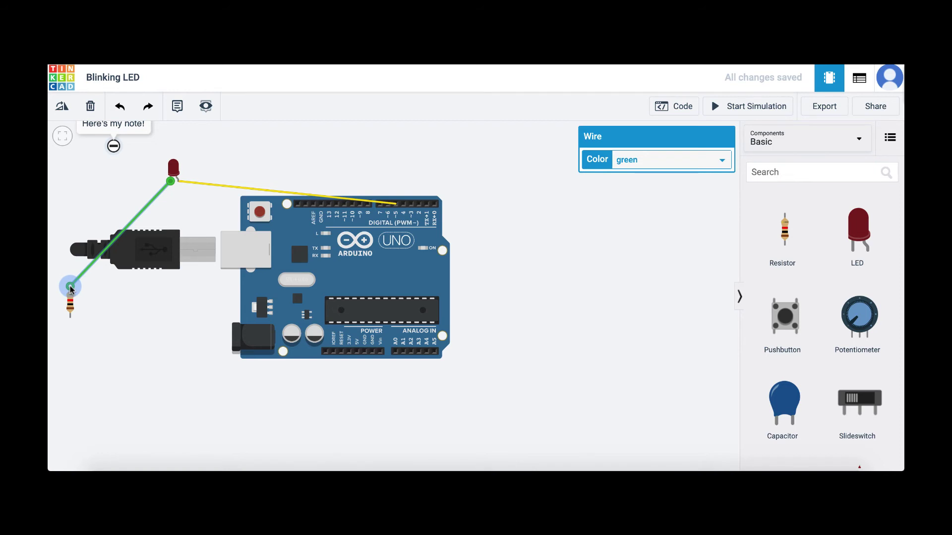
pyautogui.click(93, 330)
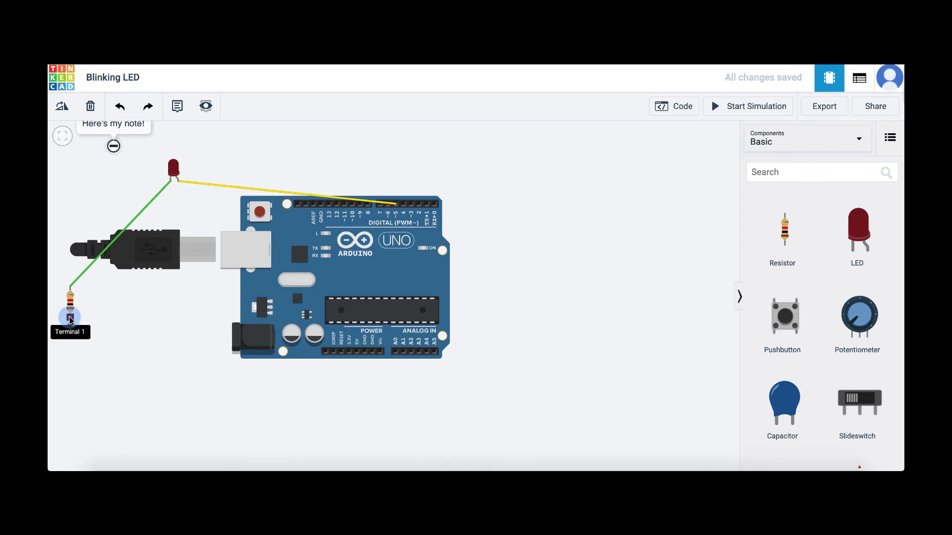
pyautogui.click(70, 319)
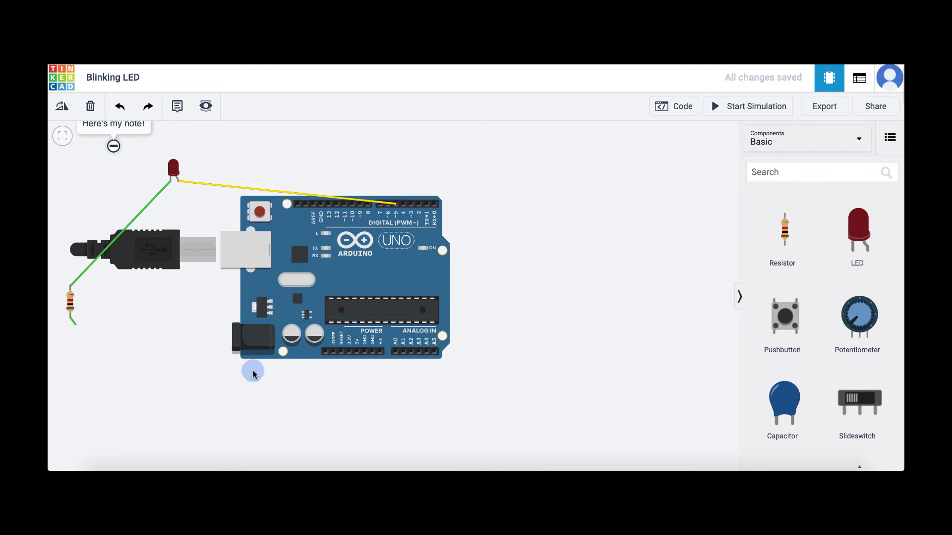
pyautogui.click(365, 353)
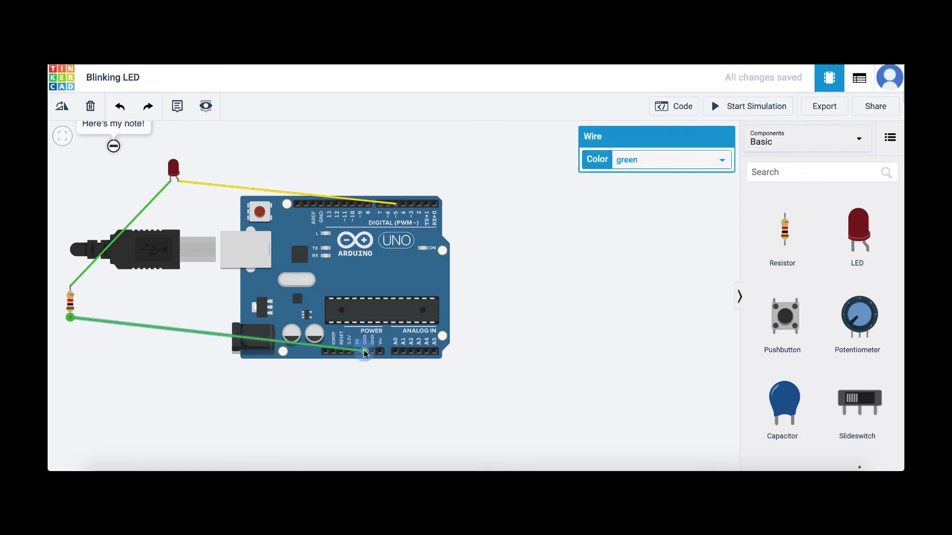
pyautogui.click(652, 160)
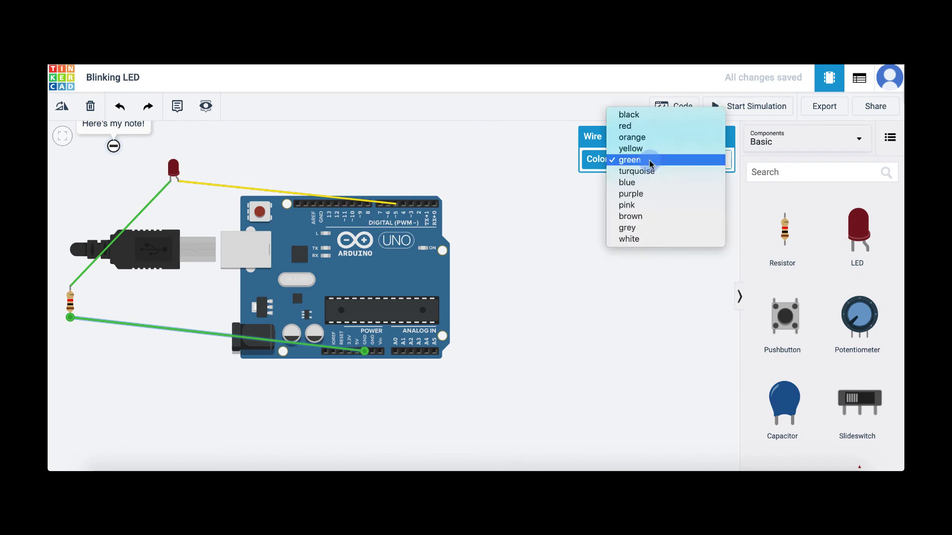
pyautogui.click(628, 115)
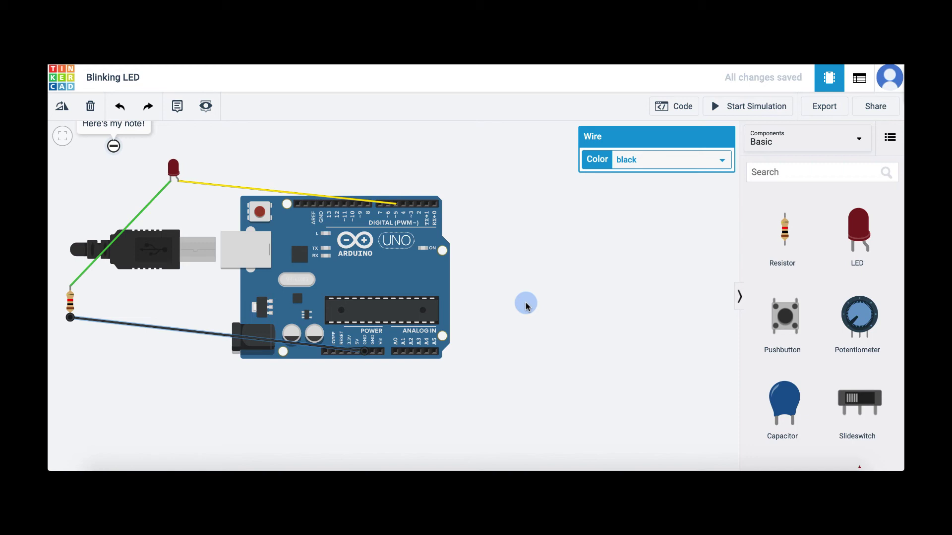
# Bend the black wire down the left side and along beneath the board to the GND pin.
pyautogui.click(217, 335)
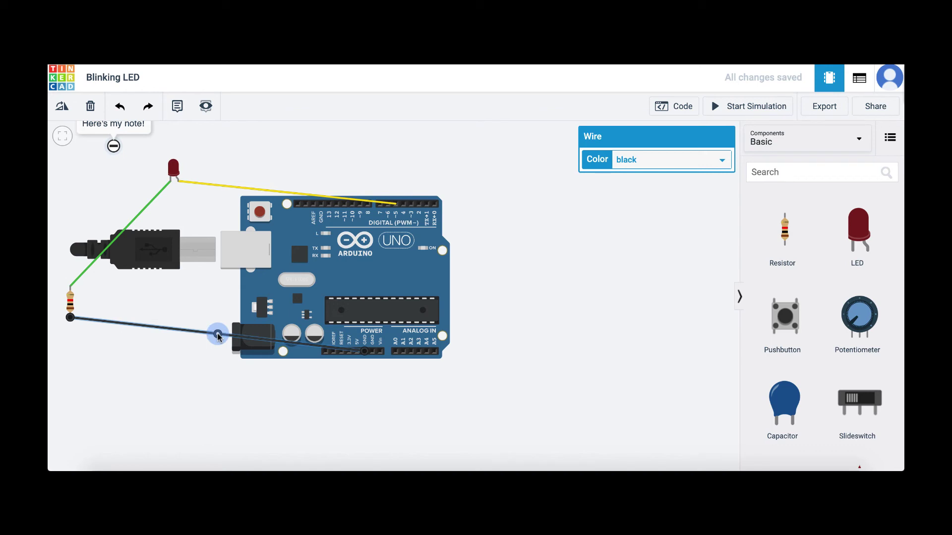
pyautogui.moveTo(218, 334); pyautogui.dragTo(211, 375)
pyautogui.moveTo(343, 388); pyautogui.dragTo(363, 378)
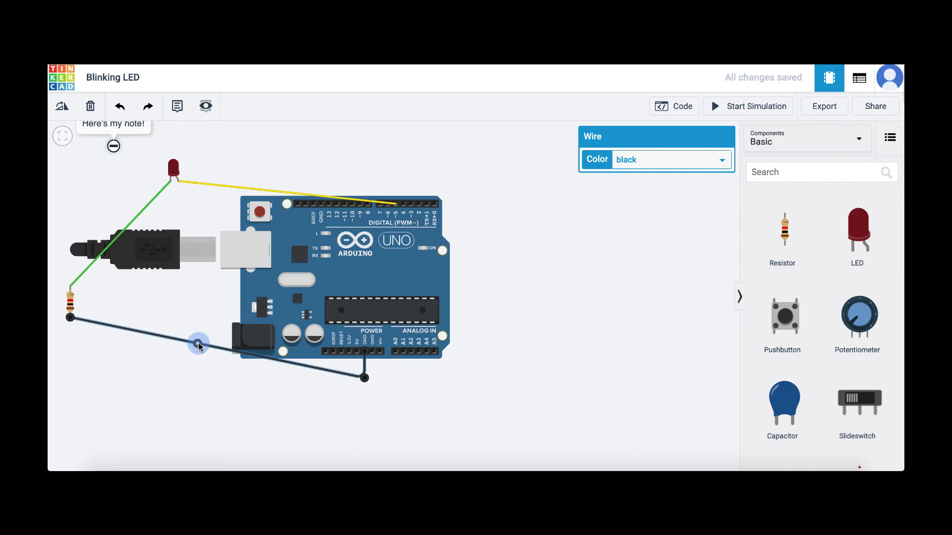
pyautogui.moveTo(197, 346); pyautogui.dragTo(70, 380)
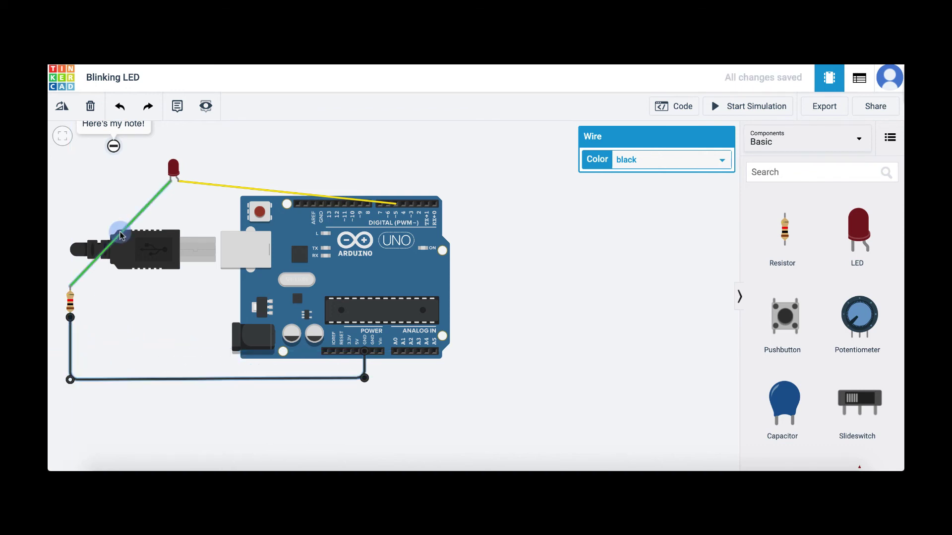